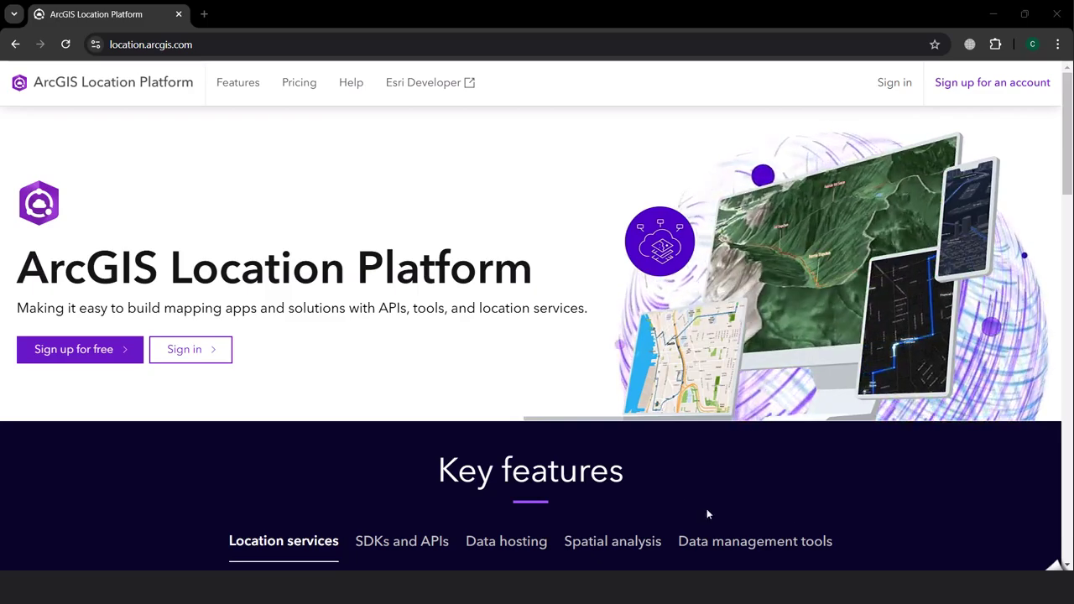
Scroll down through the home page's Key features section and back up
{"action": "scroll", "coordinate": [628, 485], "scroll_direction": "down", "scroll_amount": 1}
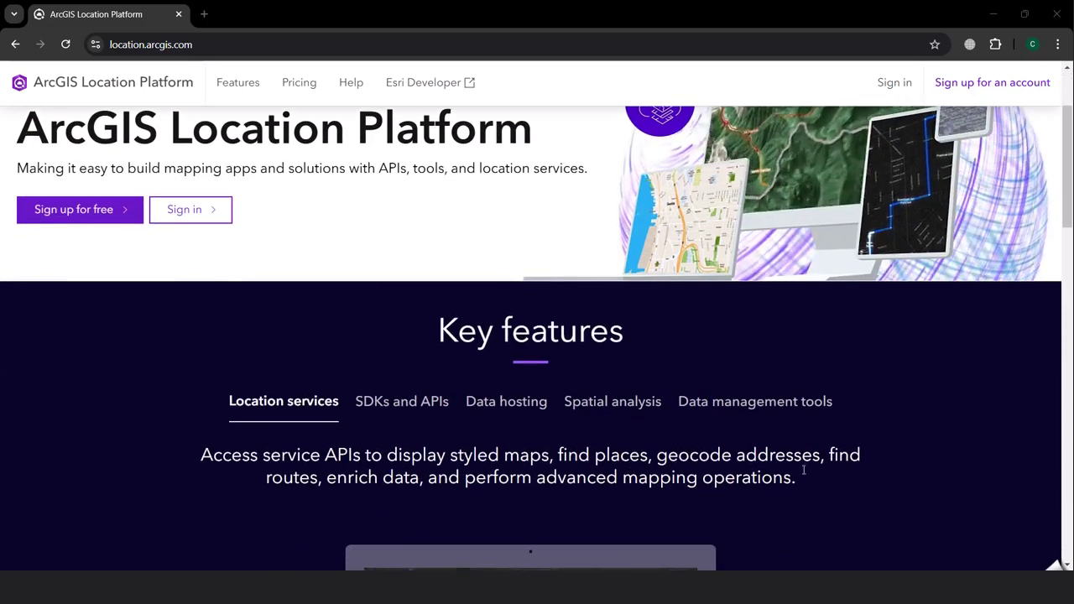
{"action": "scroll", "coordinate": [809, 471], "scroll_direction": "down", "scroll_amount": 1}
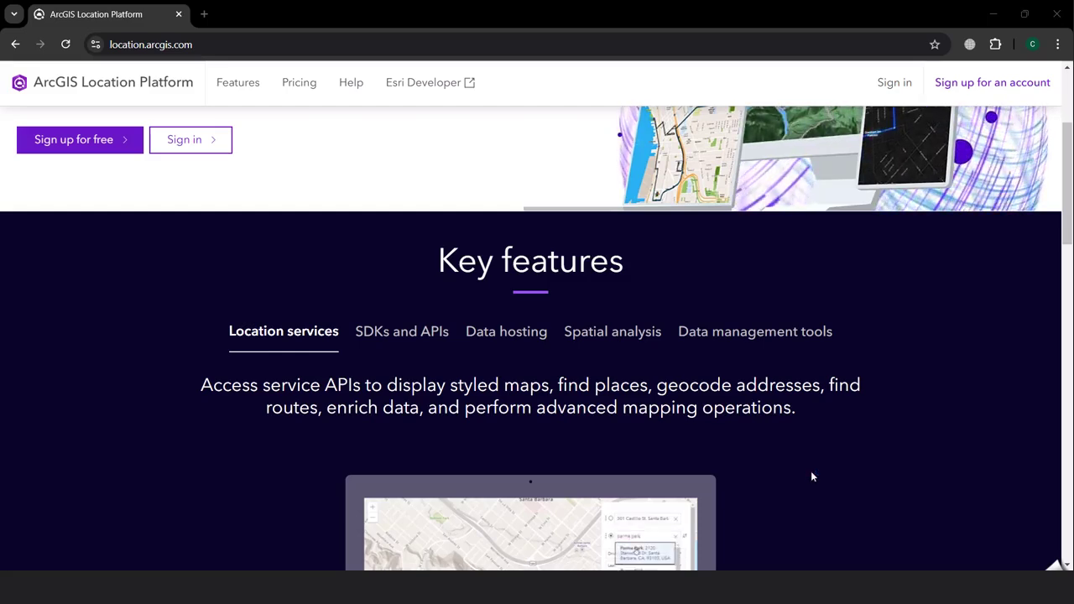
{"action": "scroll", "coordinate": [811, 475], "scroll_direction": "up", "scroll_amount": 3}
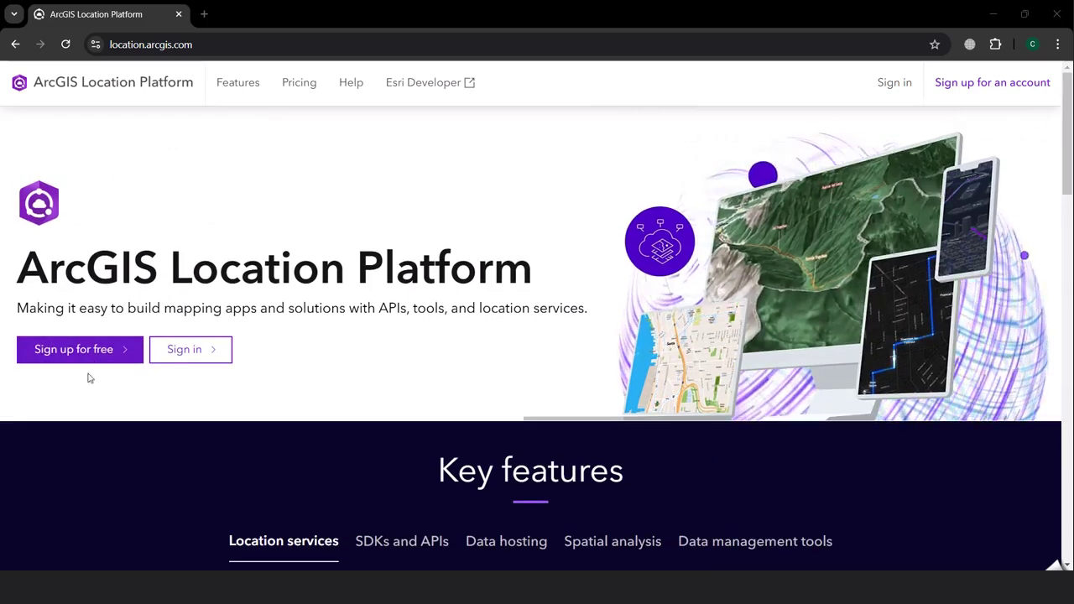
Open the free sign-up form and enter the user's first and last name
{"action": "left_click", "coordinate": [78, 351]}
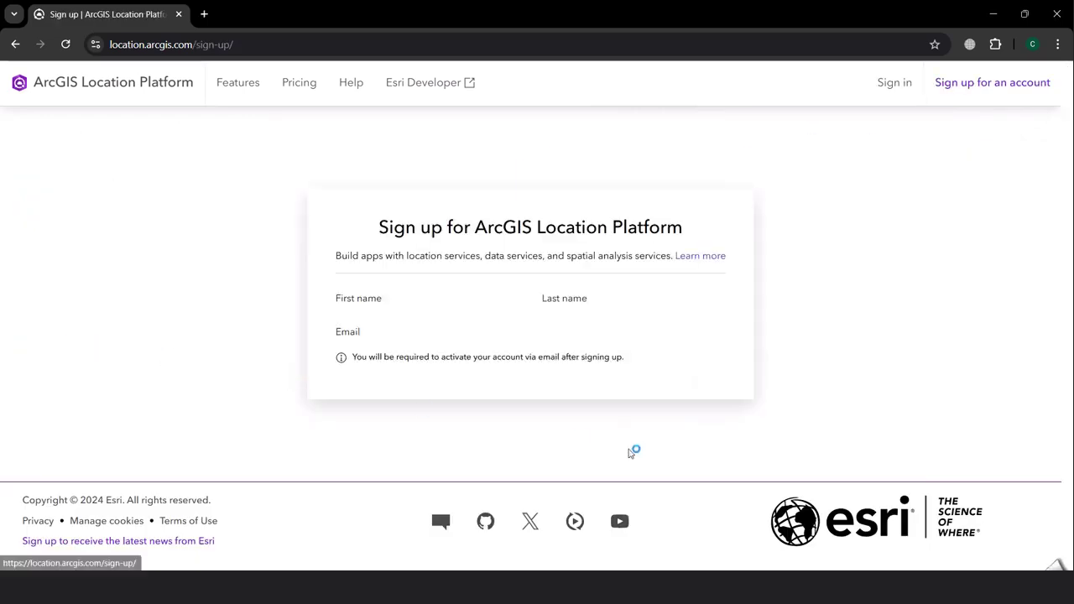
{"action": "left_click", "coordinate": [377, 289]}
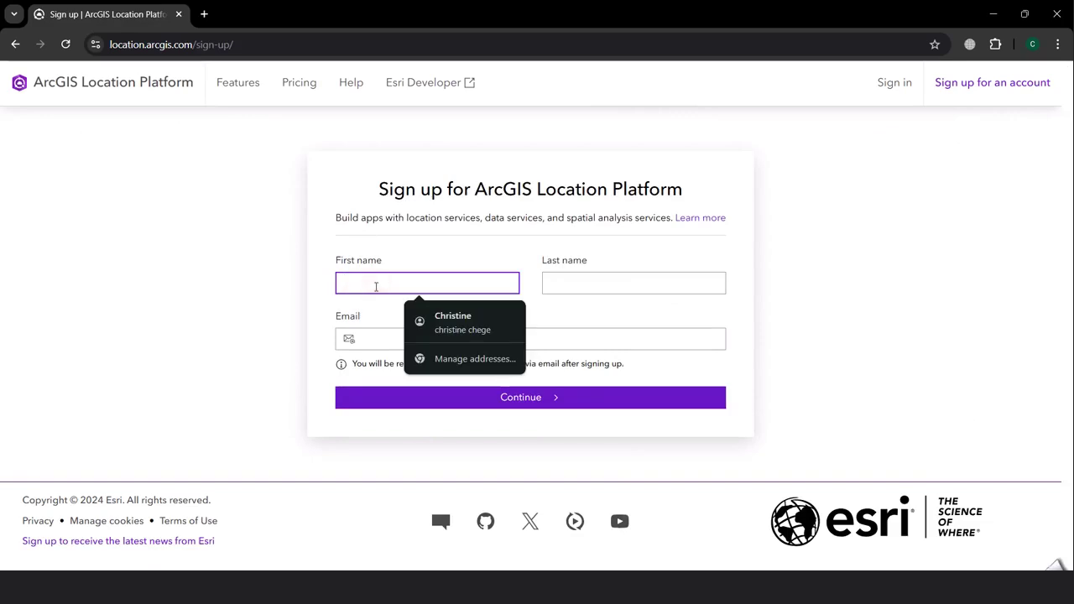
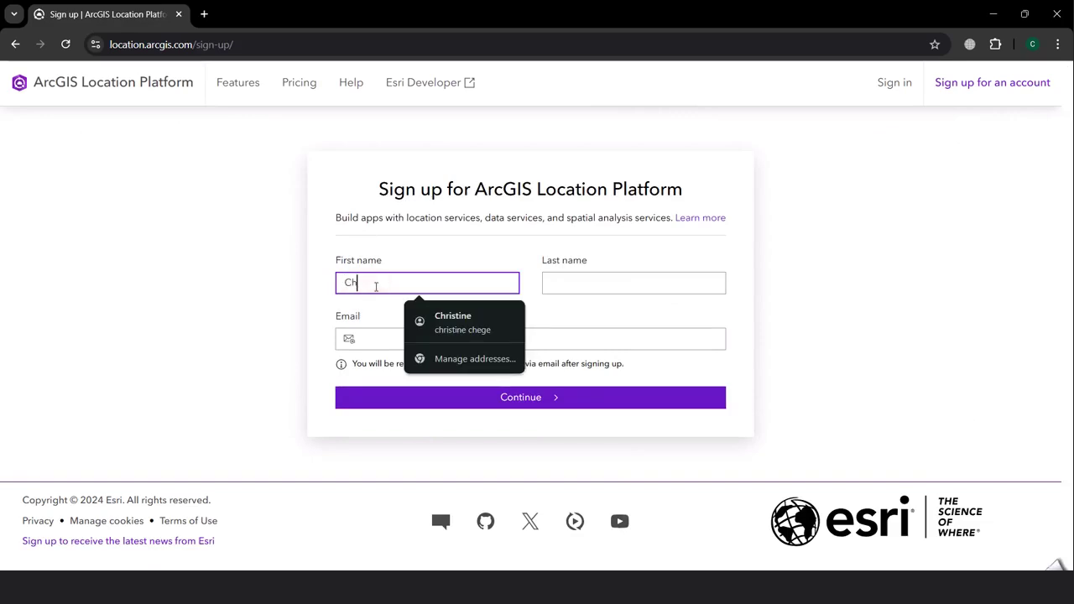
{"action": "left_click", "coordinate": [560, 285]}
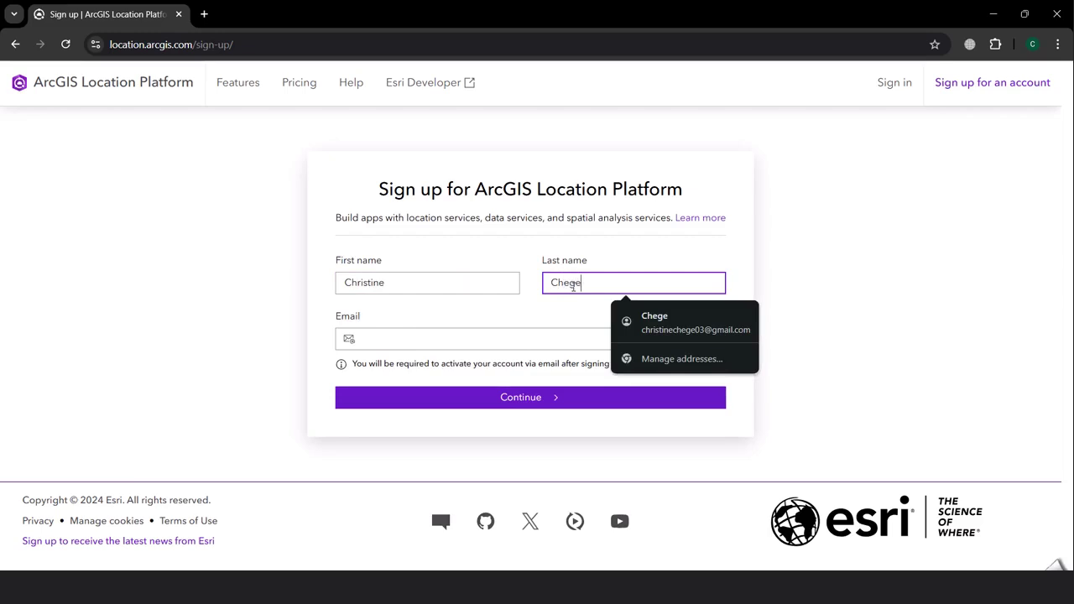
Enter the user's e-mail address, correcting the '.cp' typo to '.com', and continue
{"action": "left_click", "coordinate": [425, 344]}
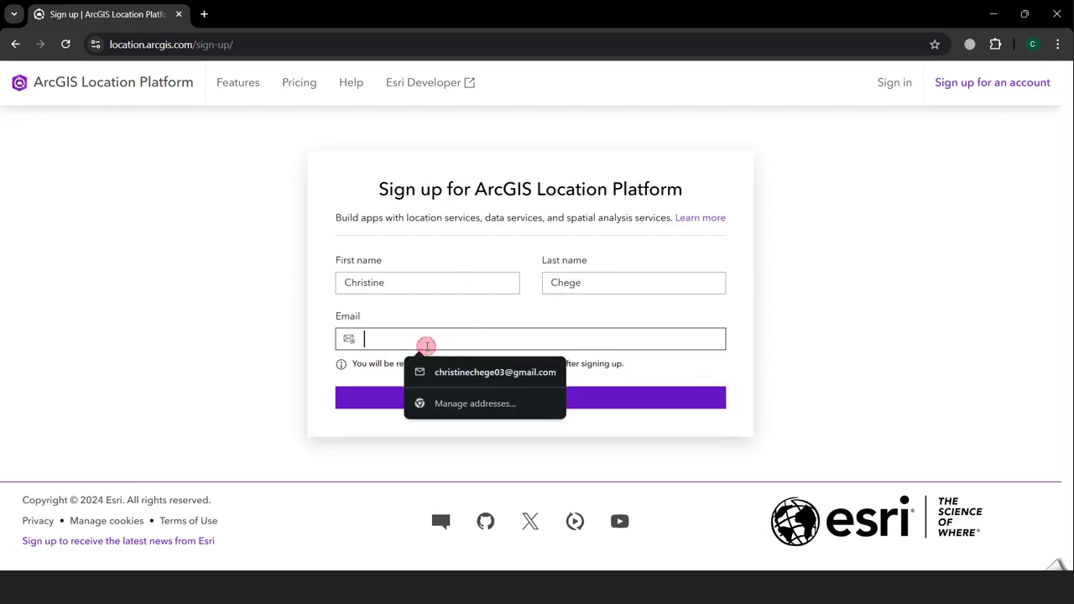
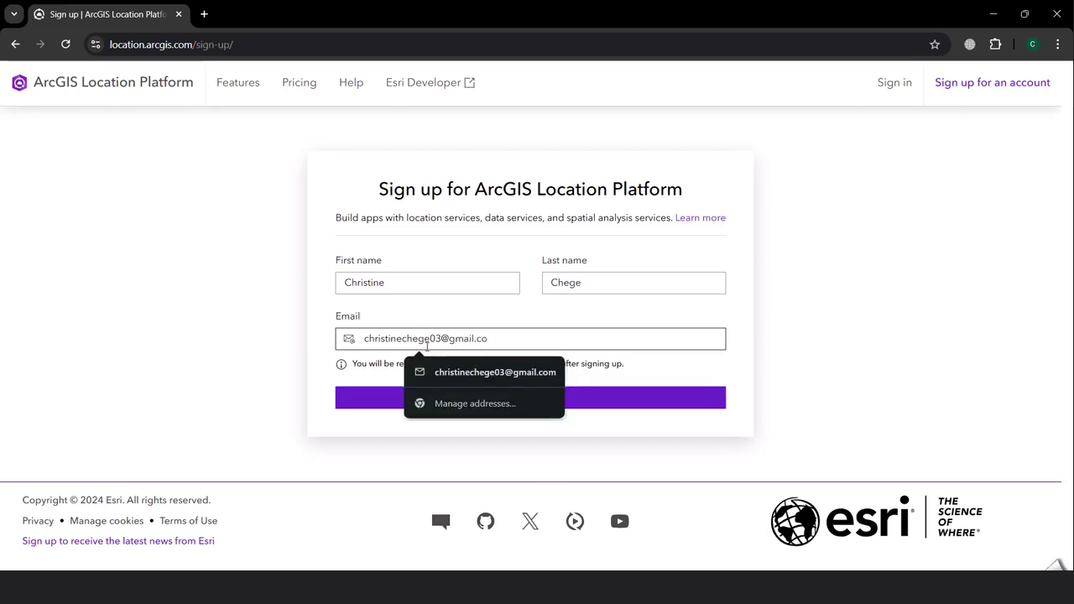
{"action": "left_click", "coordinate": [643, 362]}
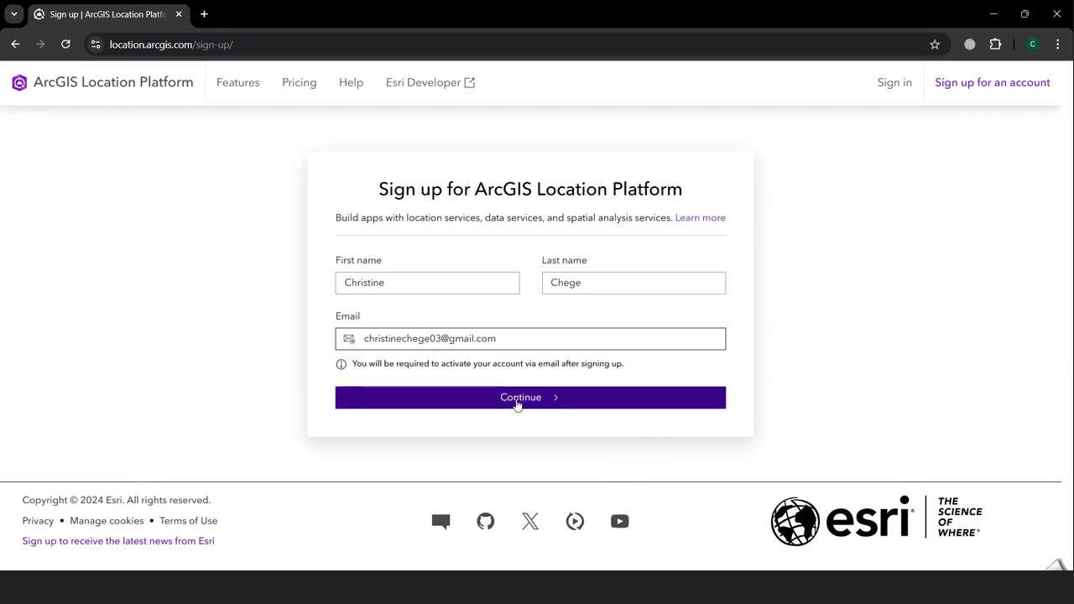
{"action": "left_click", "coordinate": [527, 408]}
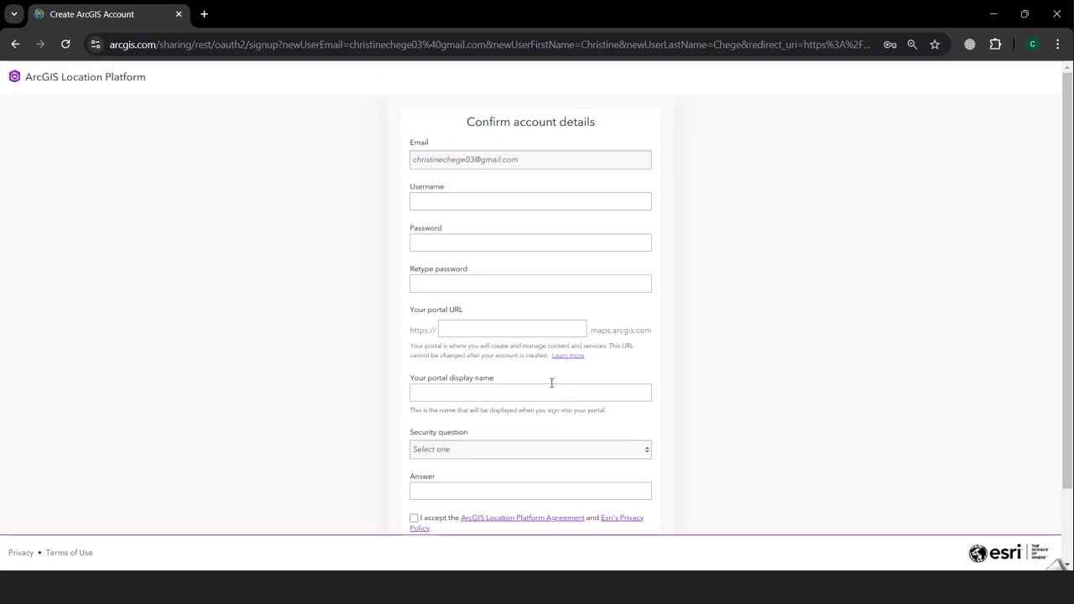
Choose a username, appending '2024' after the first was taken, and enter the account password
{"action": "left_click", "coordinate": [429, 201]}
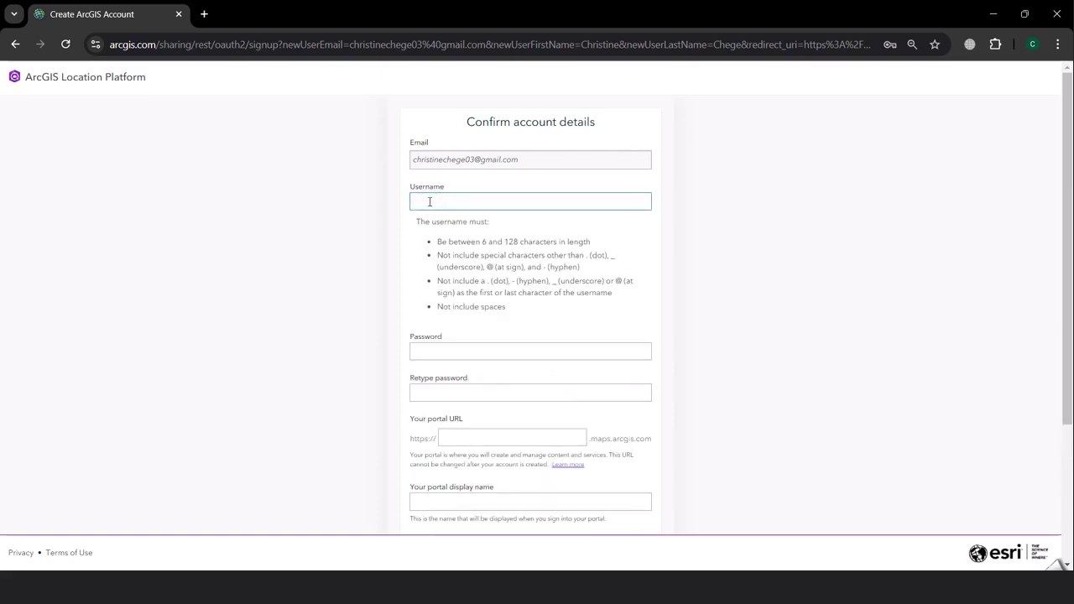
{"action": "left_click", "coordinate": [415, 353]}
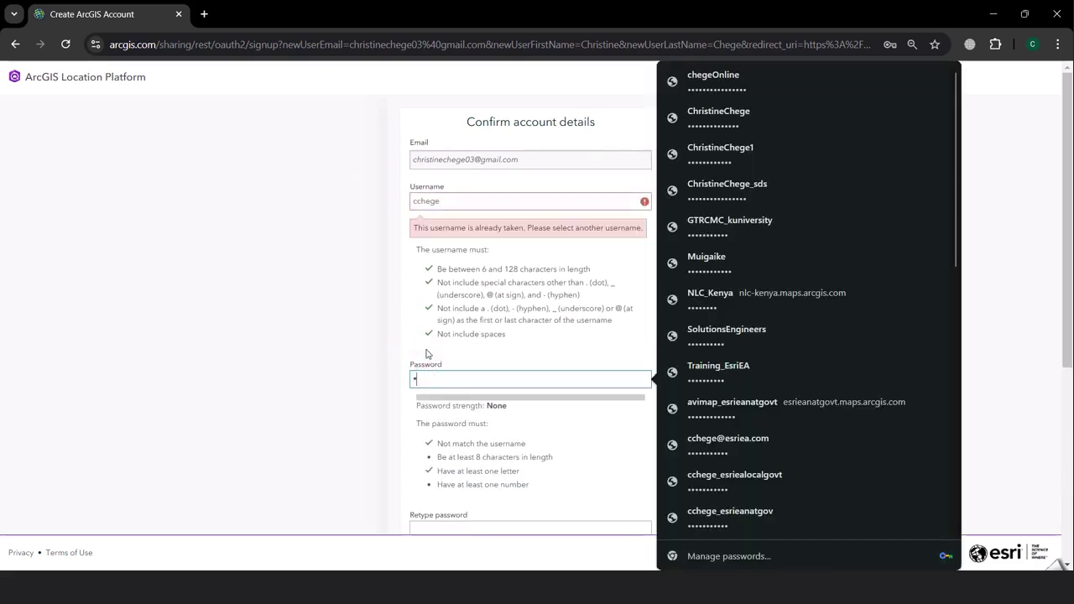
{"action": "type", "text": "***********"}
{"action": "left_click", "coordinate": [462, 203]}
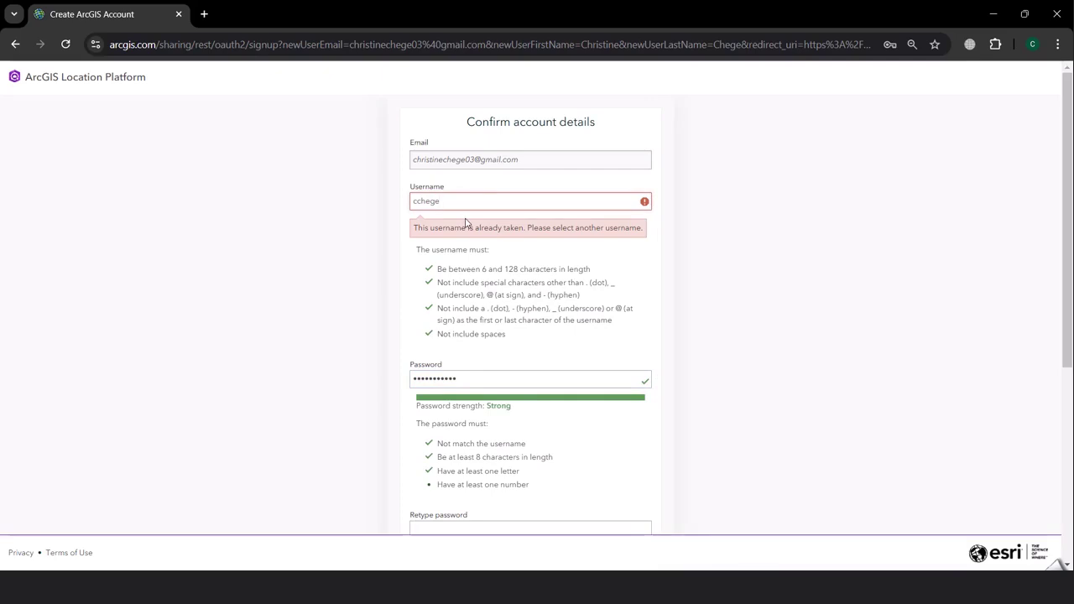
{"action": "left_click", "coordinate": [467, 221]}
{"action": "type", "text": "2024"}
{"action": "left_click", "coordinate": [512, 352]}
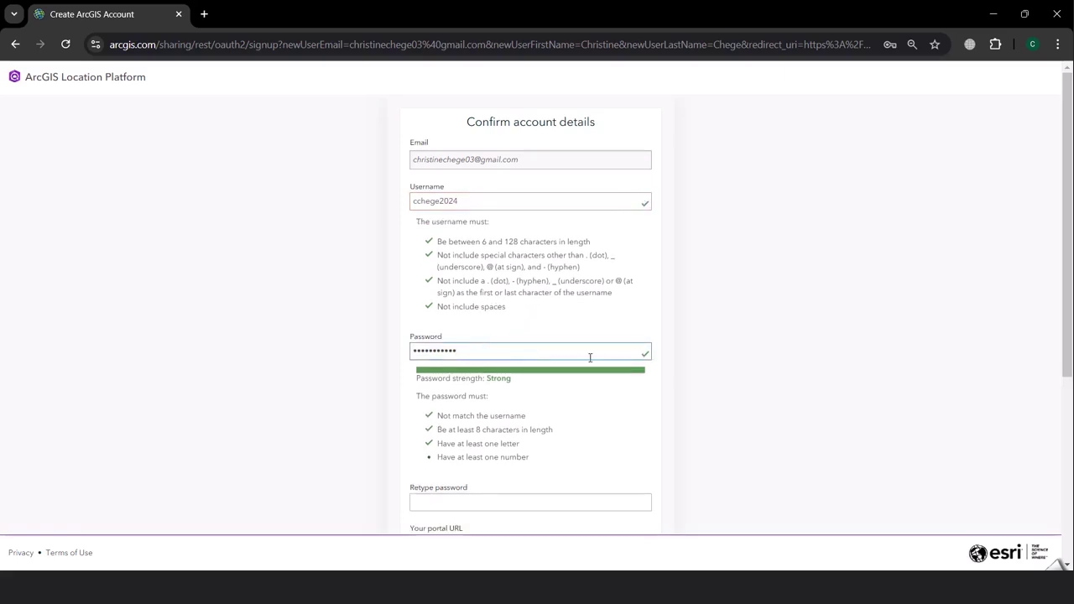
Retype the password, then enter the portal URL subdomain and the user's full name as display name
{"action": "scroll", "coordinate": [504, 370], "scroll_direction": "down", "scroll_amount": 2}
{"action": "left_click", "coordinate": [477, 364]}
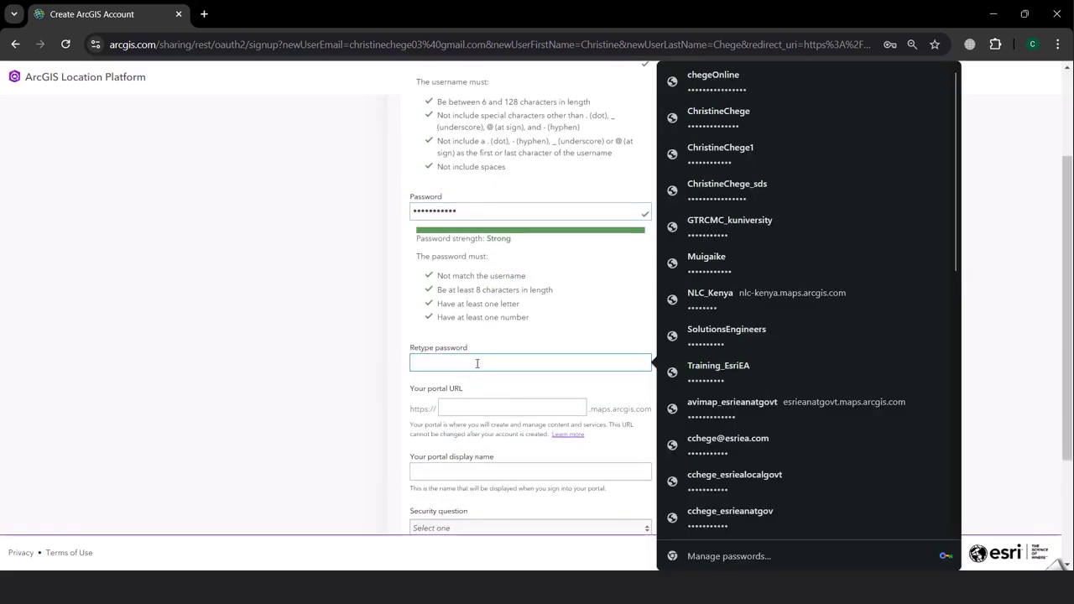
{"action": "type", "text": "***********"}
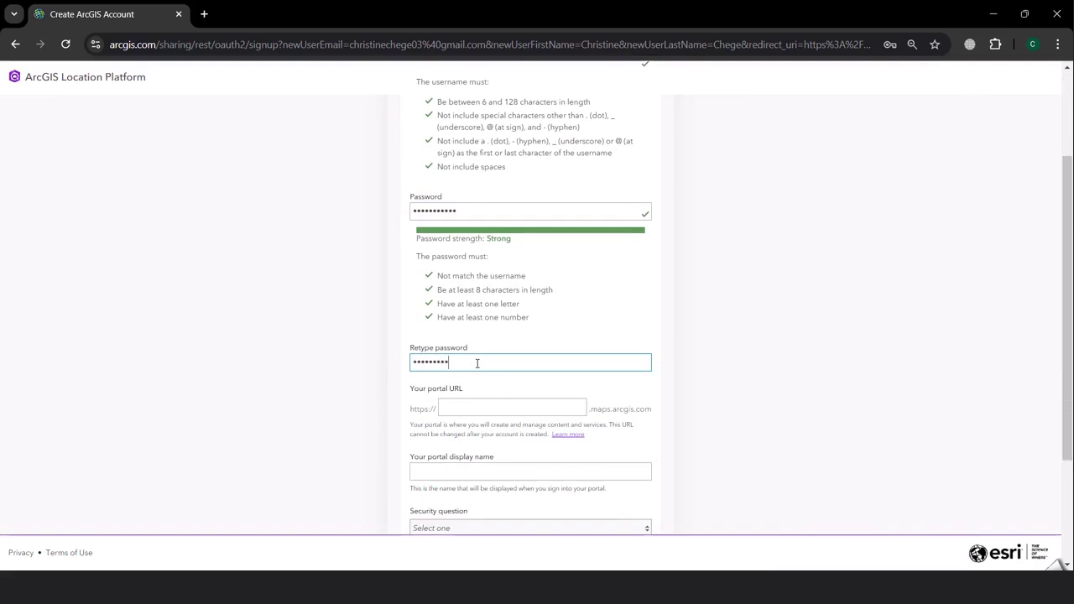
{"action": "left_click", "coordinate": [501, 409]}
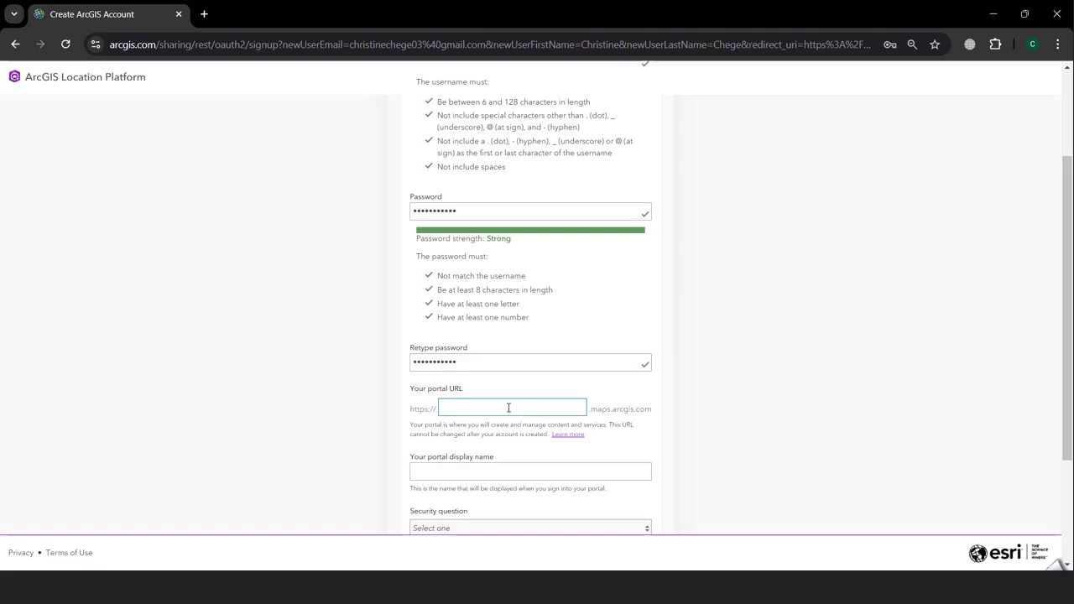
{"action": "left_click", "coordinate": [456, 473]}
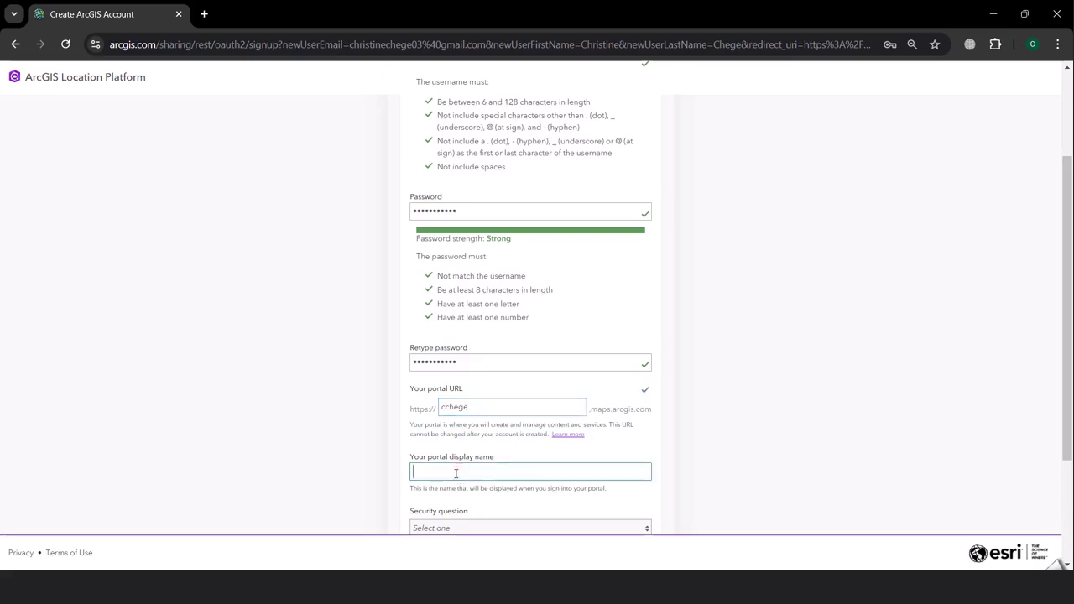
Pick 'What city were you born in?', enter the answer, accept the agreement, and submit
{"action": "scroll", "coordinate": [492, 384], "scroll_direction": "down", "scroll_amount": 2}
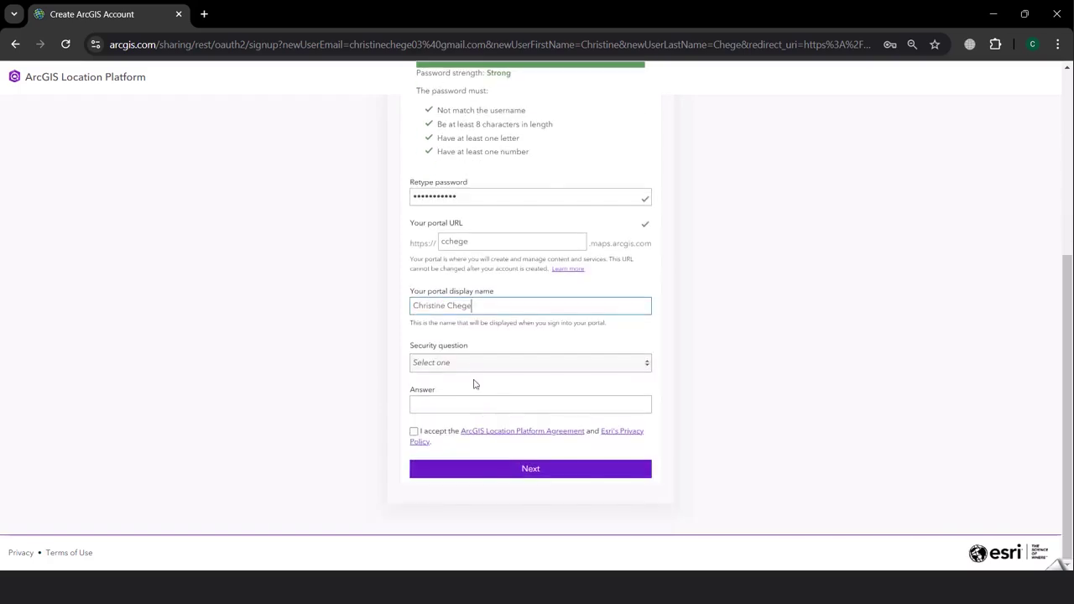
{"action": "left_click", "coordinate": [454, 365]}
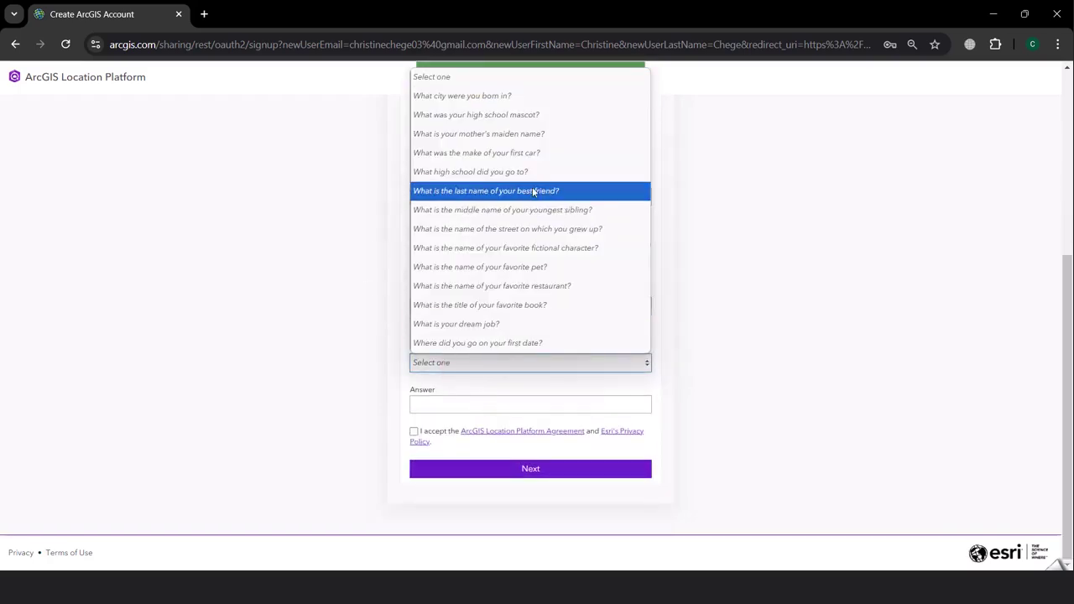
{"action": "left_click", "coordinate": [463, 97]}
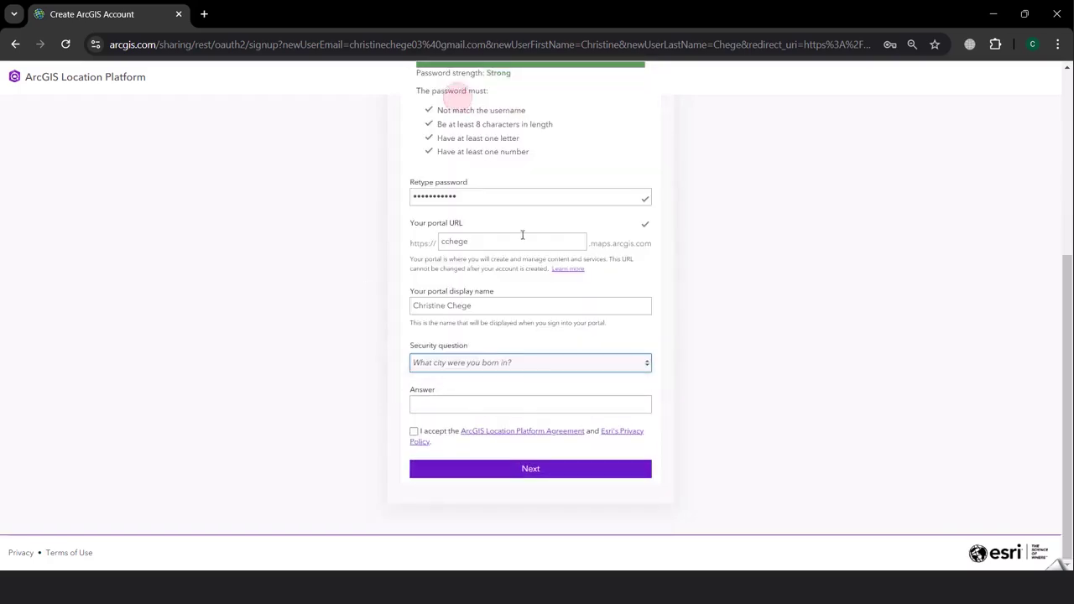
{"action": "left_click", "coordinate": [448, 403]}
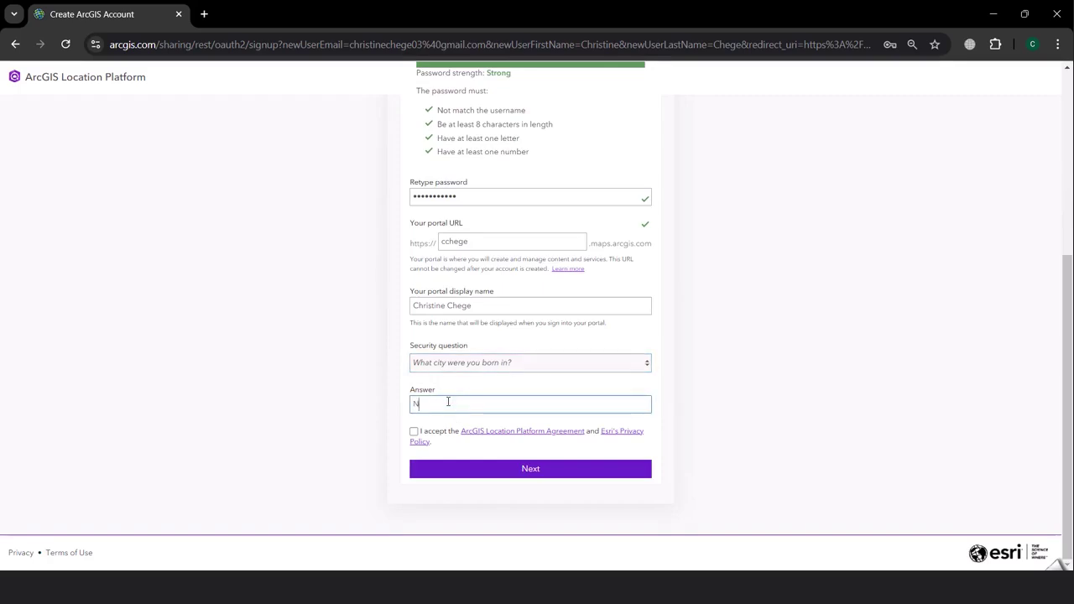
{"action": "left_click", "coordinate": [414, 432]}
{"action": "left_click", "coordinate": [516, 477]}
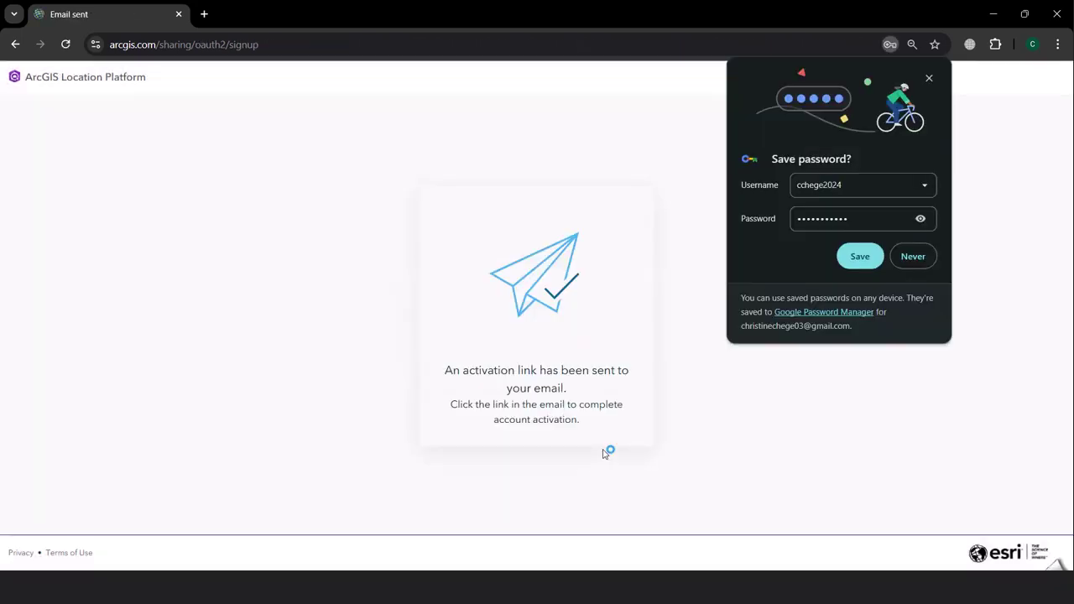
Save the new password in Chrome, then reload and cancel the form resubmission prompt
{"action": "left_click", "coordinate": [861, 259]}
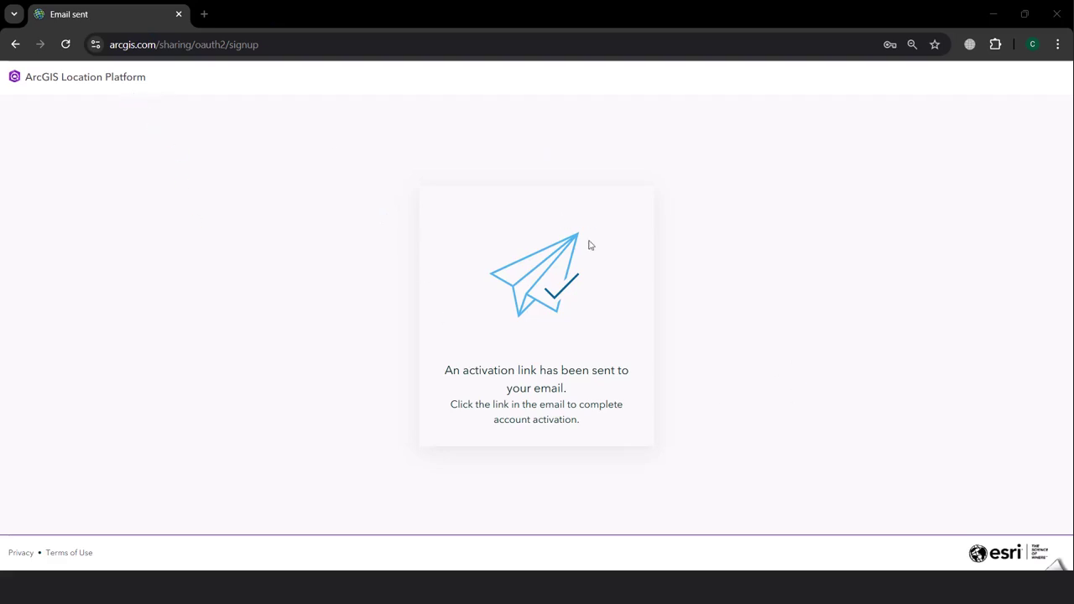
{"action": "left_click", "coordinate": [66, 44]}
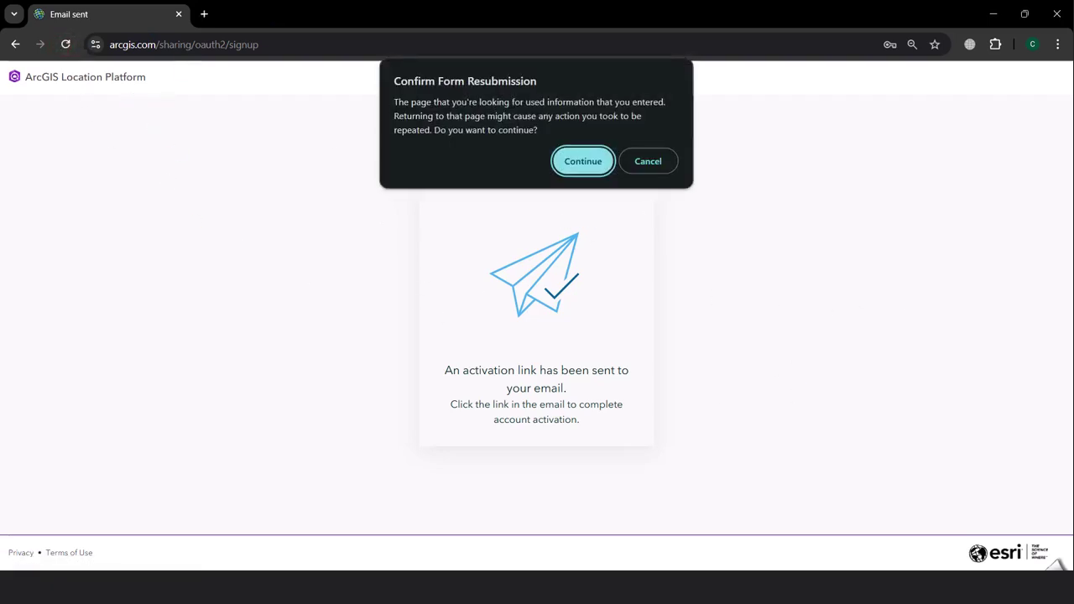
{"action": "left_click", "coordinate": [648, 172]}
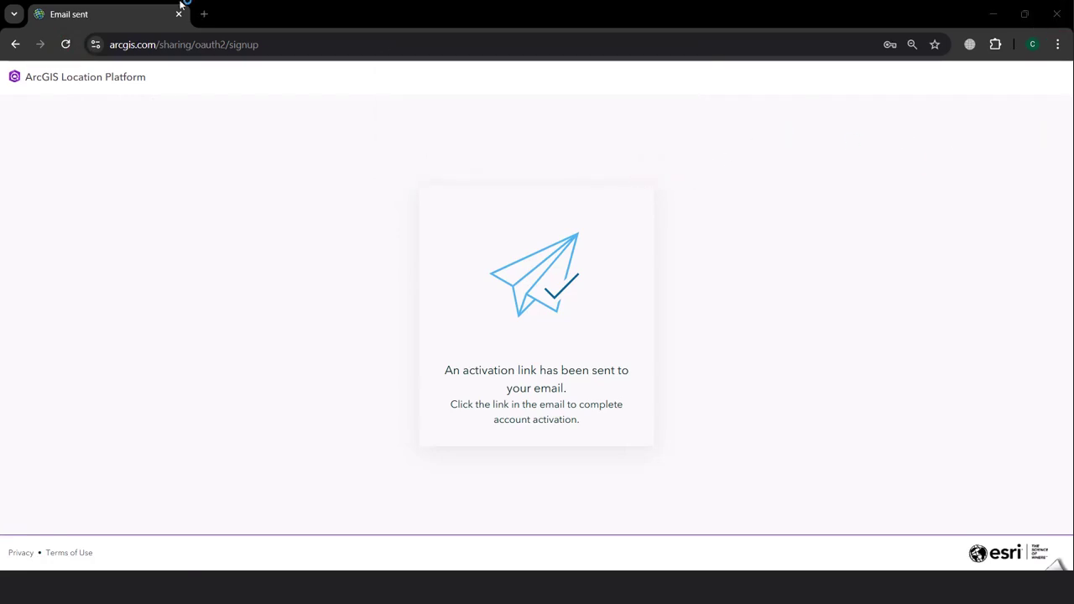
Open location.arcgis.com/dashboard/ in a new tab and browse its Get Started guides and tools
{"action": "left_click", "coordinate": [205, 13]}
{"action": "type", "text": "https://location.arcgis.com/dashboard/"}
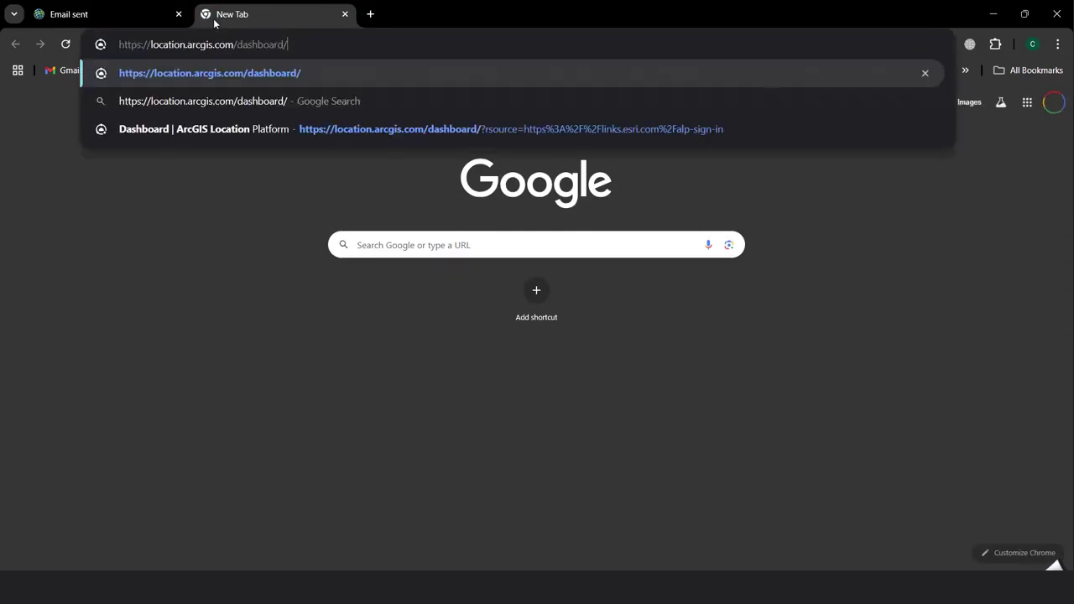
{"action": "key", "text": "Return"}
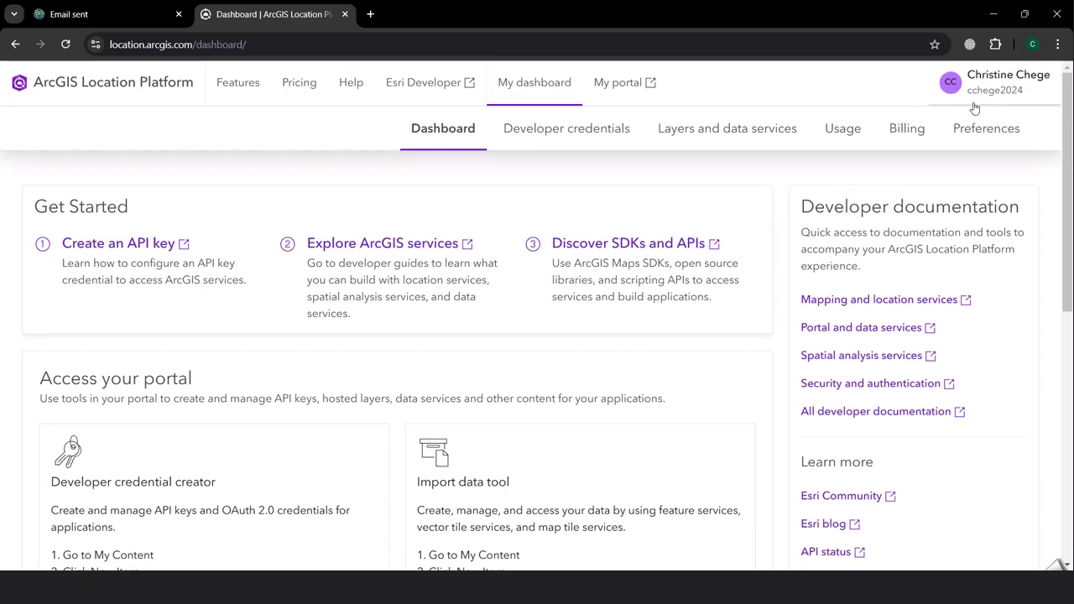
{"action": "scroll", "coordinate": [599, 387], "scroll_direction": "down", "scroll_amount": 3}
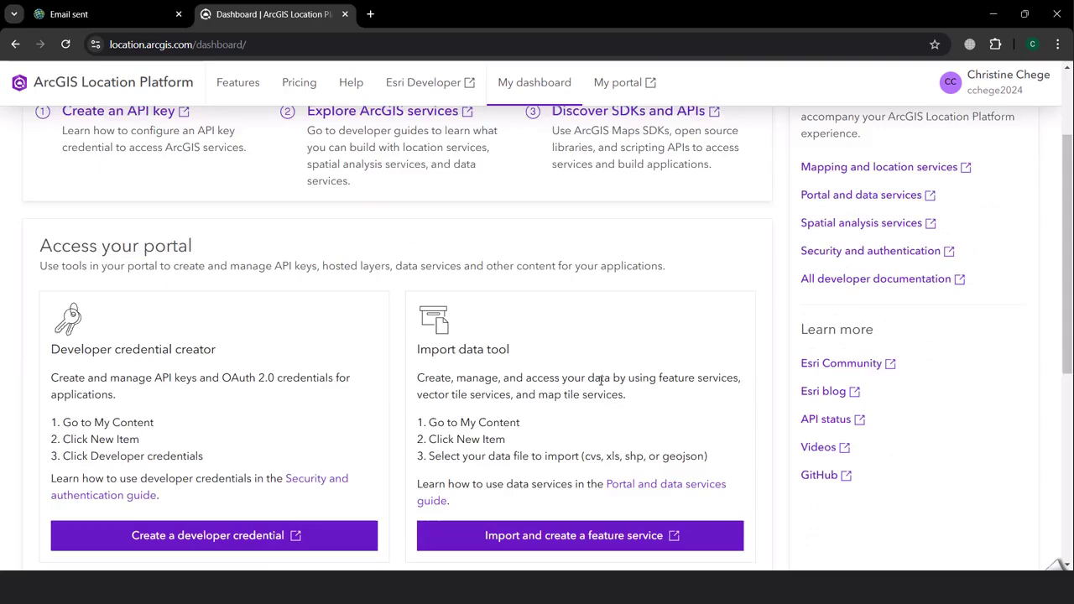
{"action": "scroll", "coordinate": [611, 372], "scroll_direction": "up", "scroll_amount": 3}
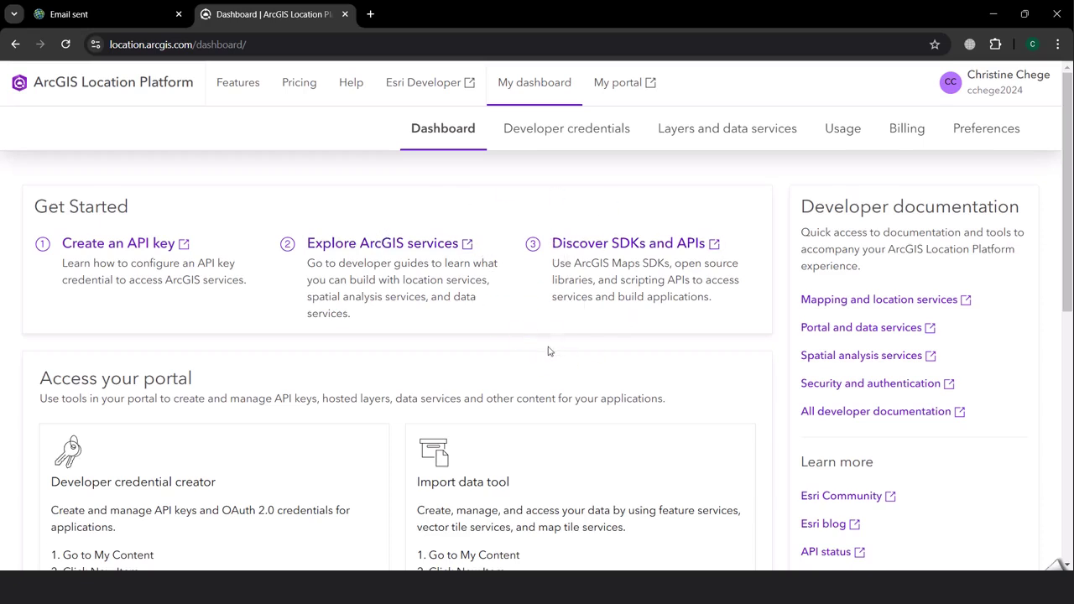
{"action": "scroll", "coordinate": [582, 346], "scroll_direction": "down", "scroll_amount": 3}
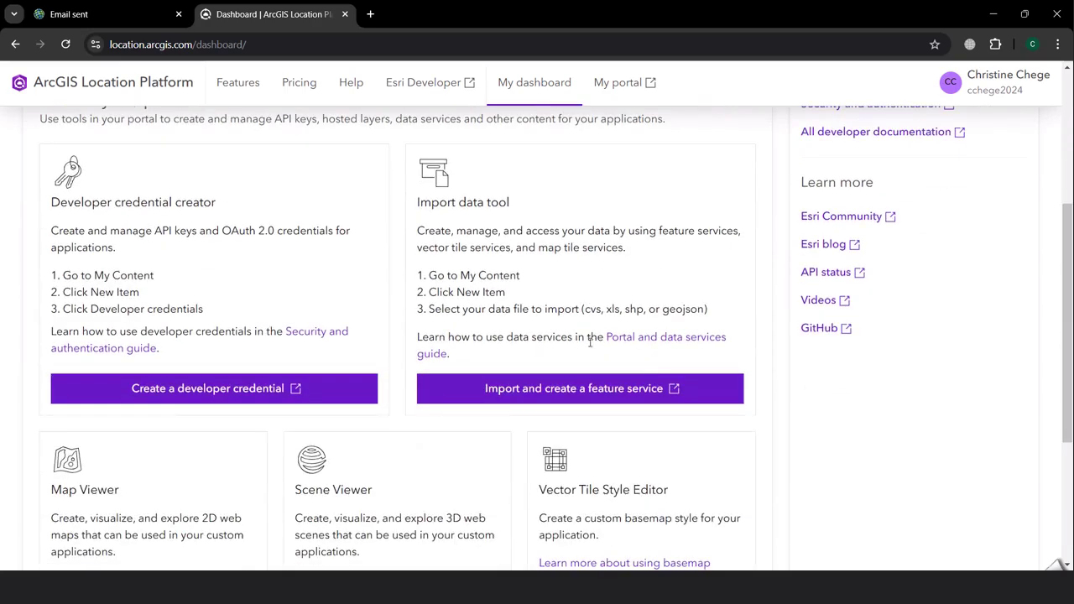
{"action": "scroll", "coordinate": [785, 424], "scroll_direction": "up", "scroll_amount": 3}
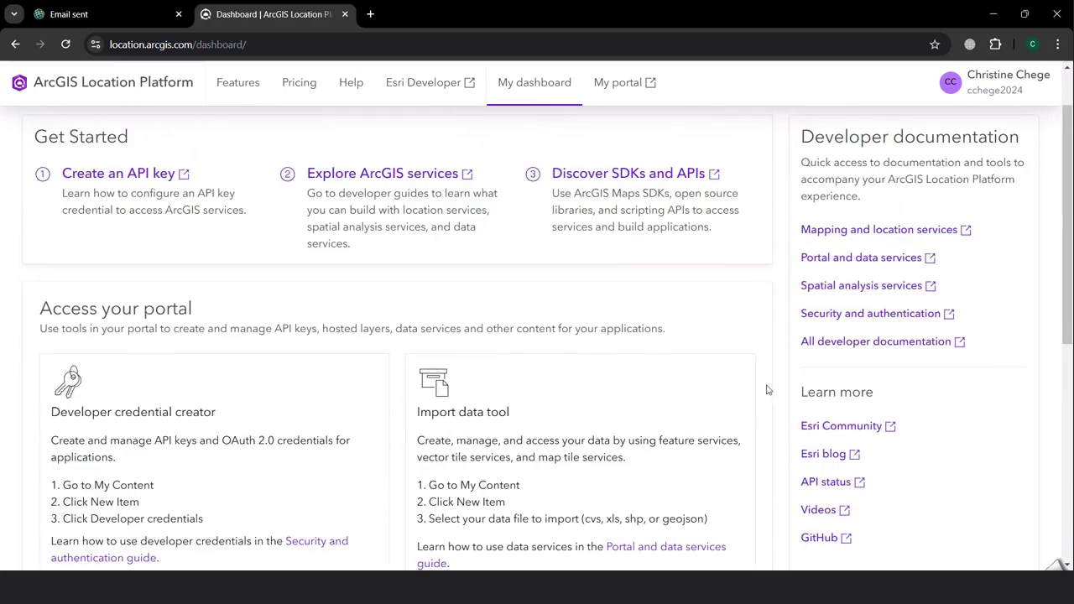
{"action": "scroll", "coordinate": [747, 363], "scroll_direction": "down", "scroll_amount": 4}
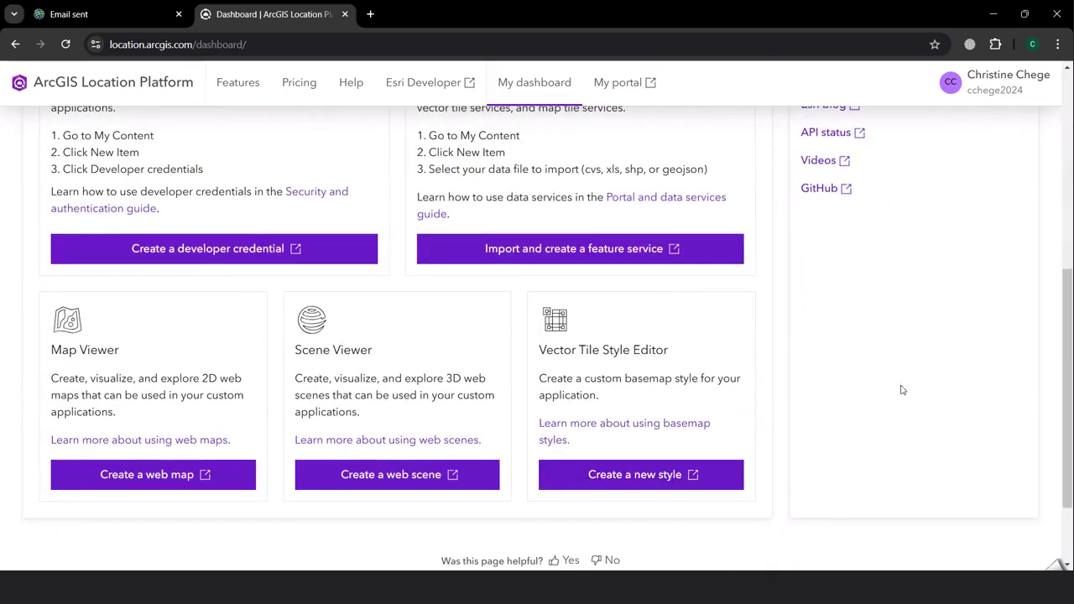
{"action": "scroll", "coordinate": [890, 411], "scroll_direction": "up", "scroll_amount": 1}
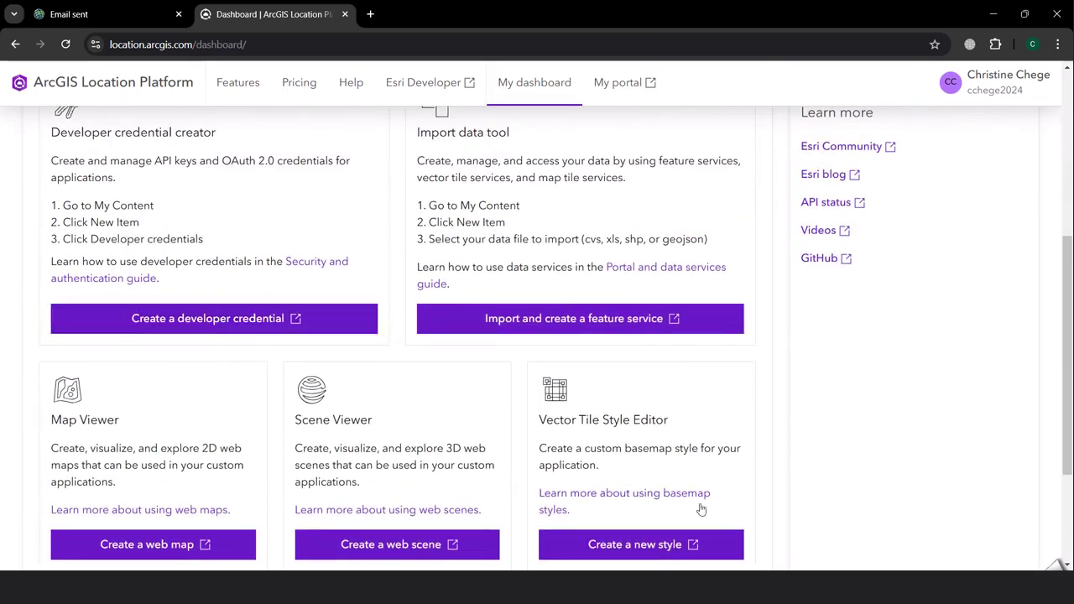